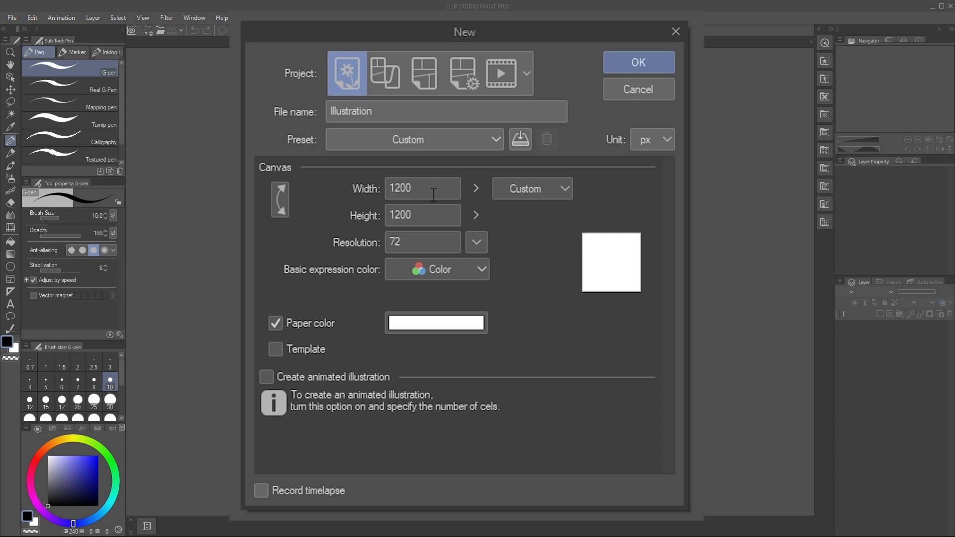
Create a new 1200 × 1200 px illustration at 72 dpi with a black (000000) paper colour.
left_click(450, 324)
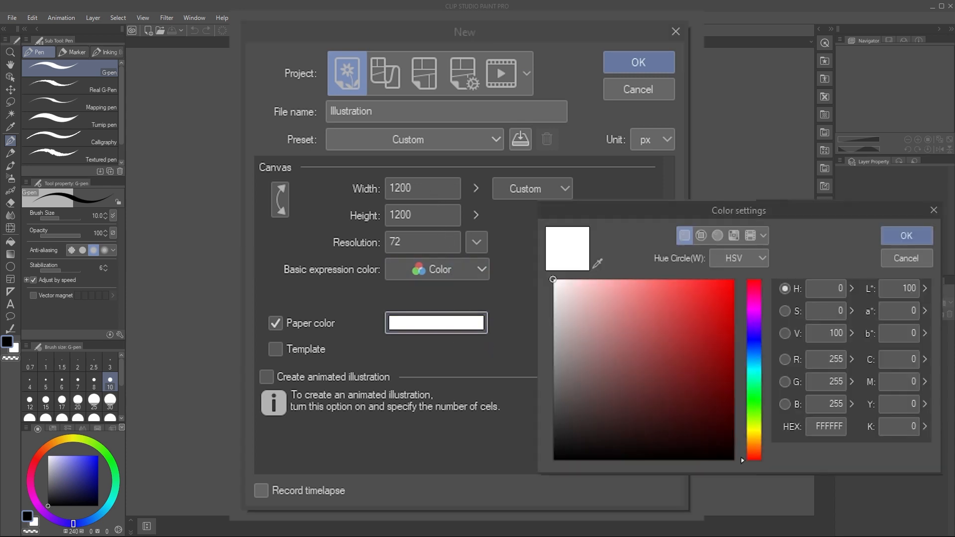
left_click(638, 347)
left_click_drag(638, 347, 556, 459)
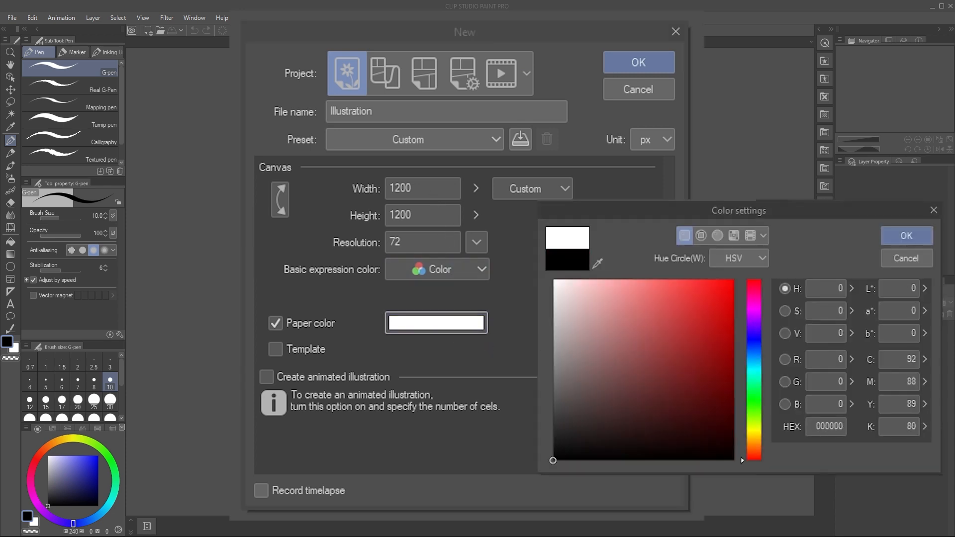
left_click(917, 242)
left_click(652, 71)
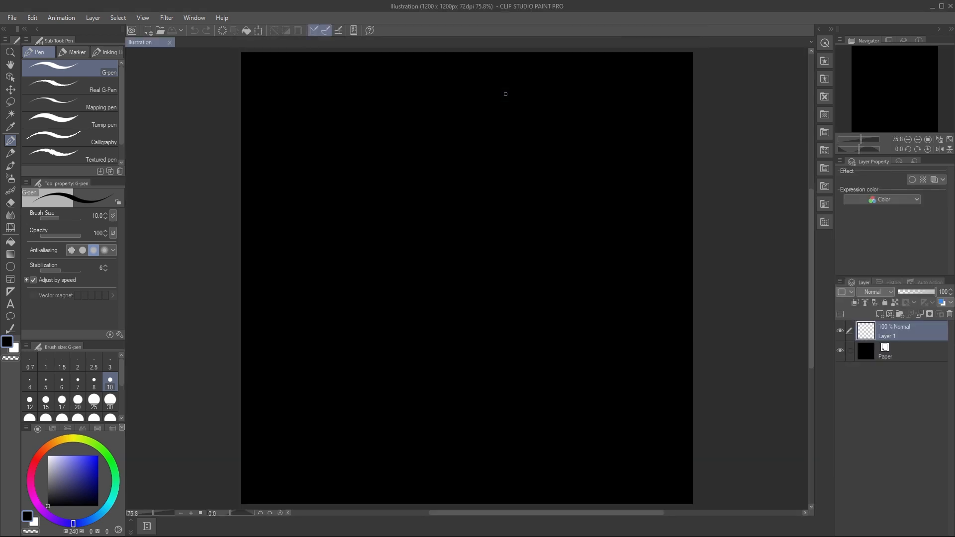
Place a horizontal guide across the canvas, a little above its middle.
left_click(10, 292)
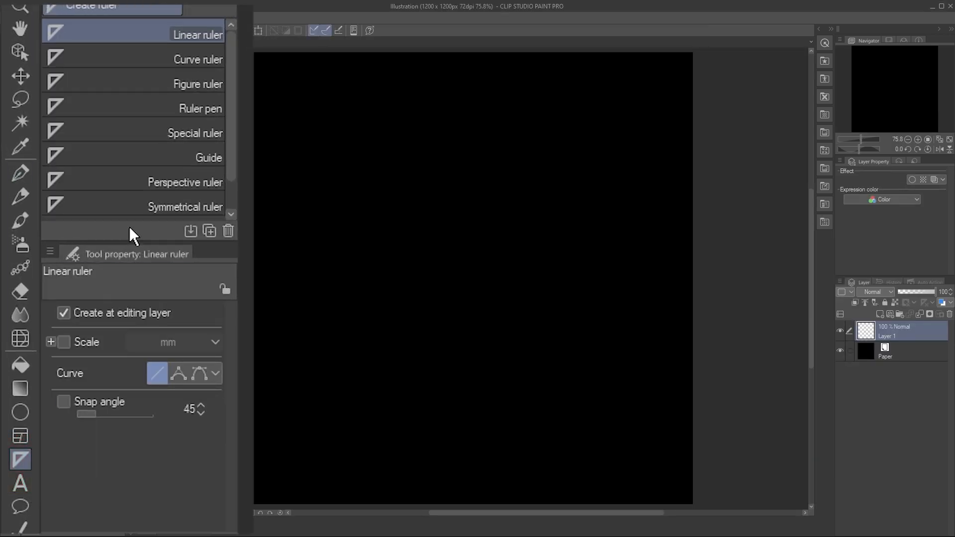
left_click(147, 164)
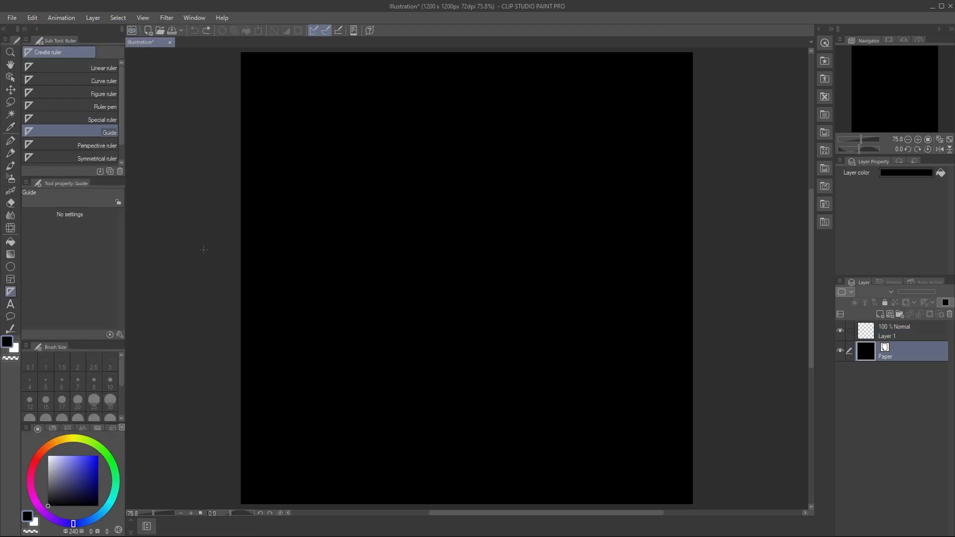
left_click_drag(283, 251, 738, 256)
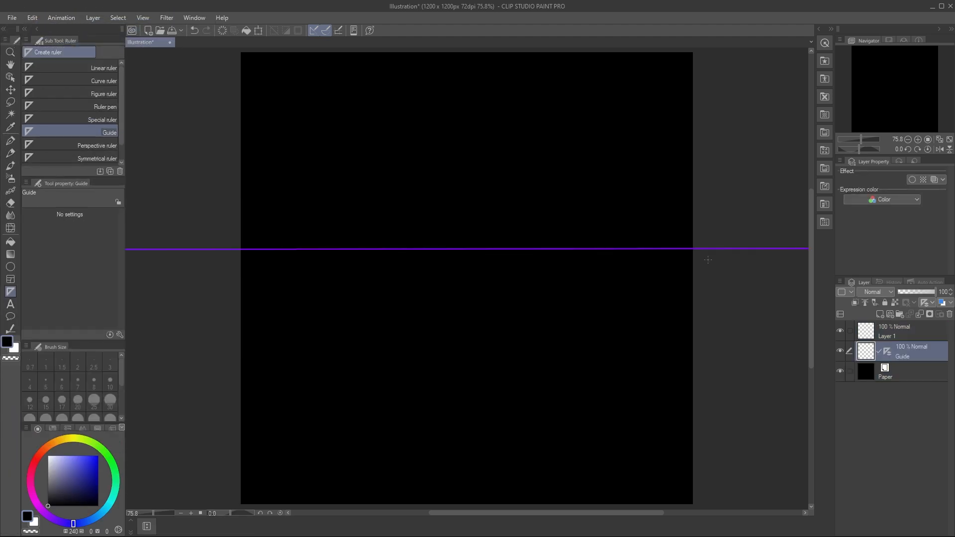
Add a vertical two-line symmetrical ruler with line symmetry, slightly off the canvas centre.
left_click(74, 158)
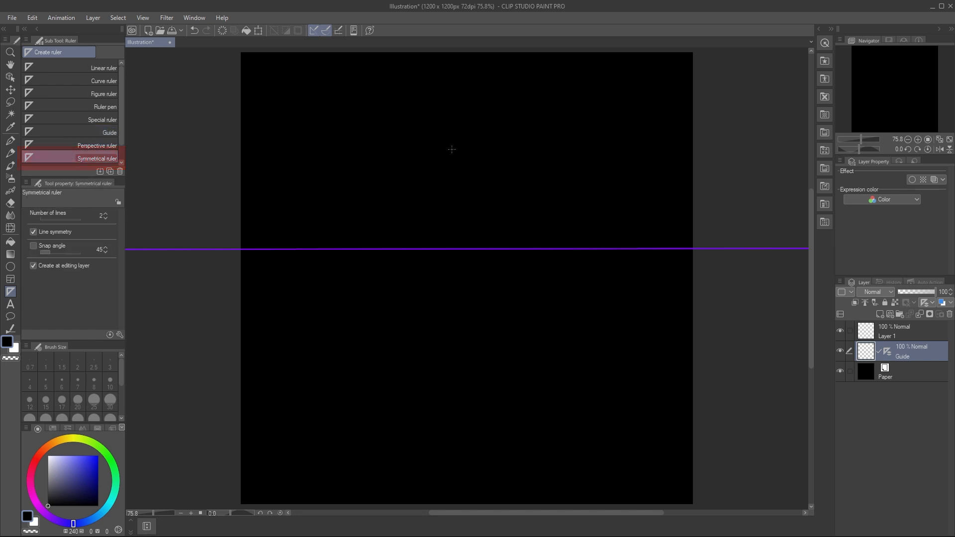
left_click_drag(491, 106, 493, 411)
key("shift")
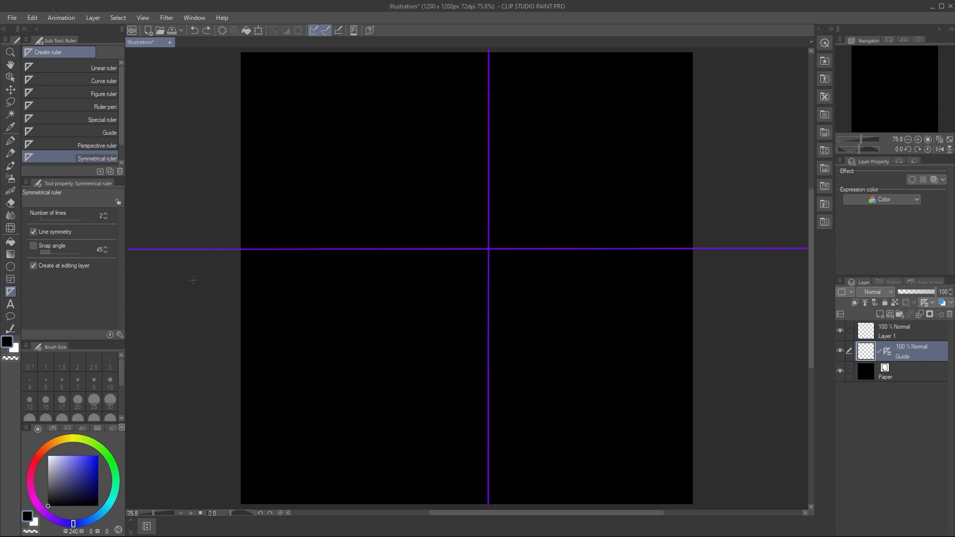
Select the horizontal guide as an object and set its Center Y to 600.
left_click(14, 78)
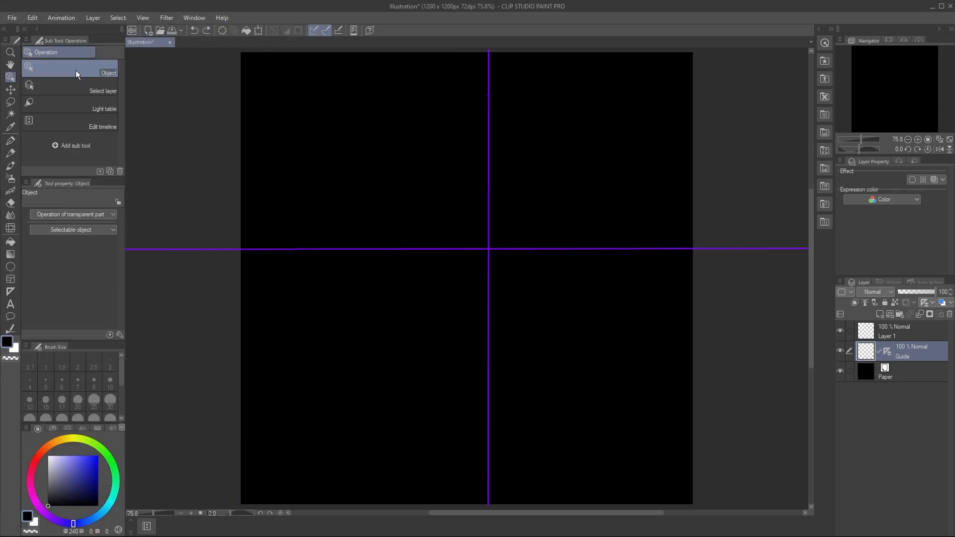
left_click(221, 249)
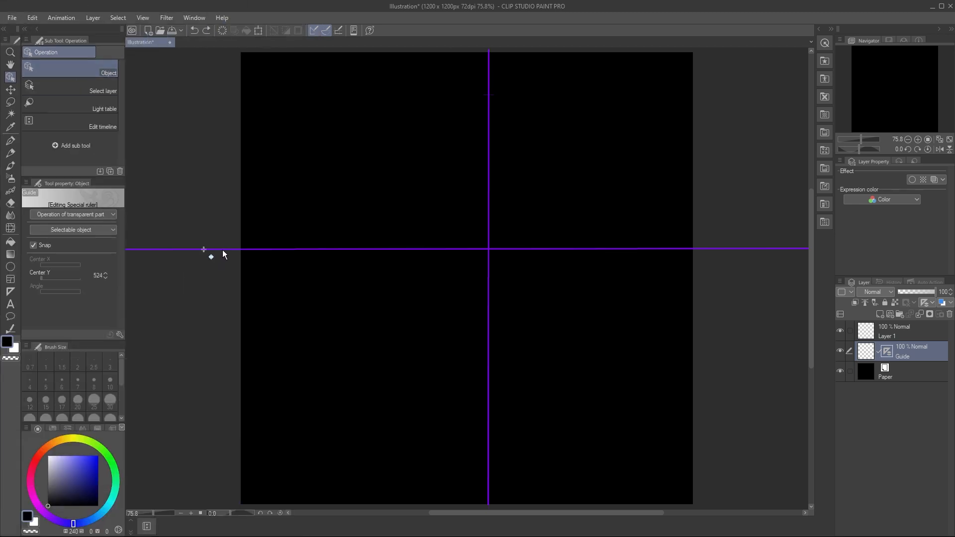
left_click(171, 323)
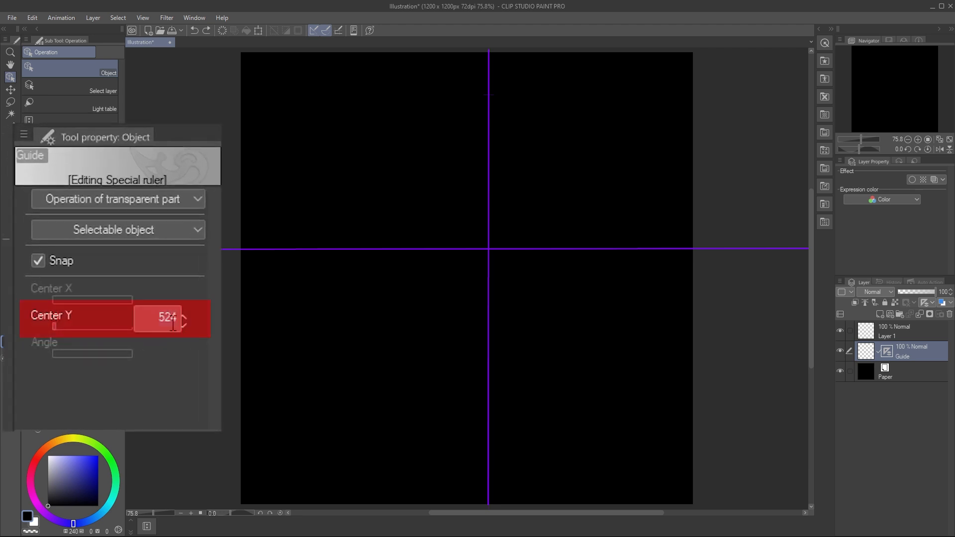
type("600")
key("Return")
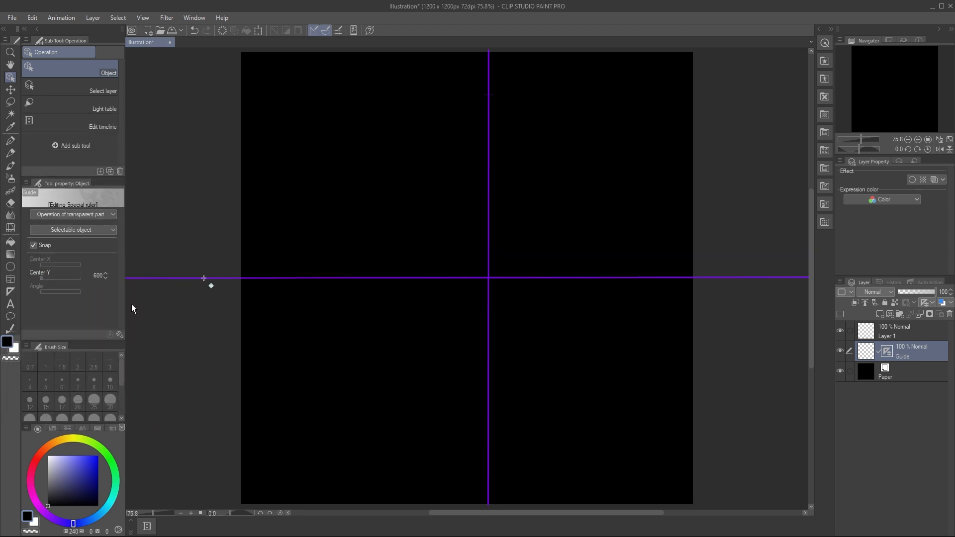
Select the vertical symmetrical ruler and set its Center X to 600.
left_click(489, 208)
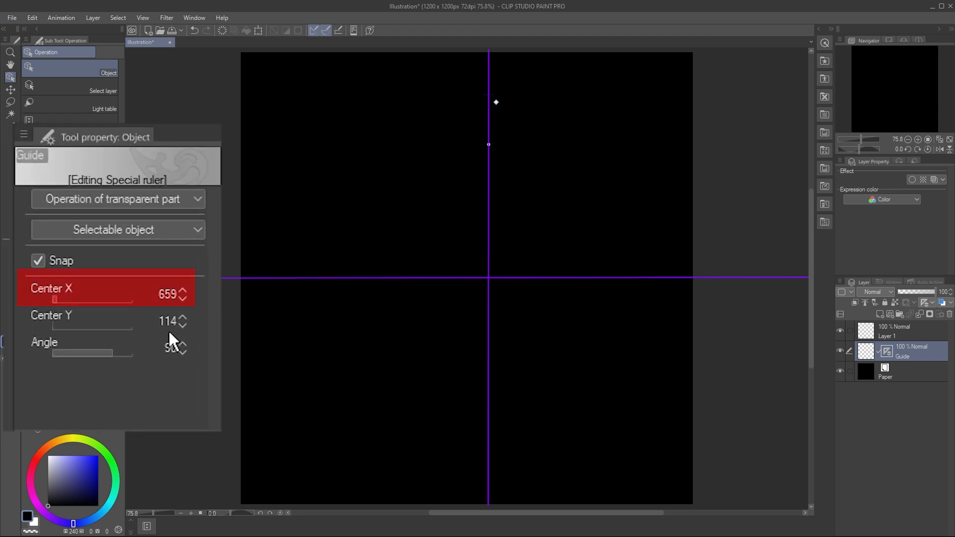
left_click(166, 294)
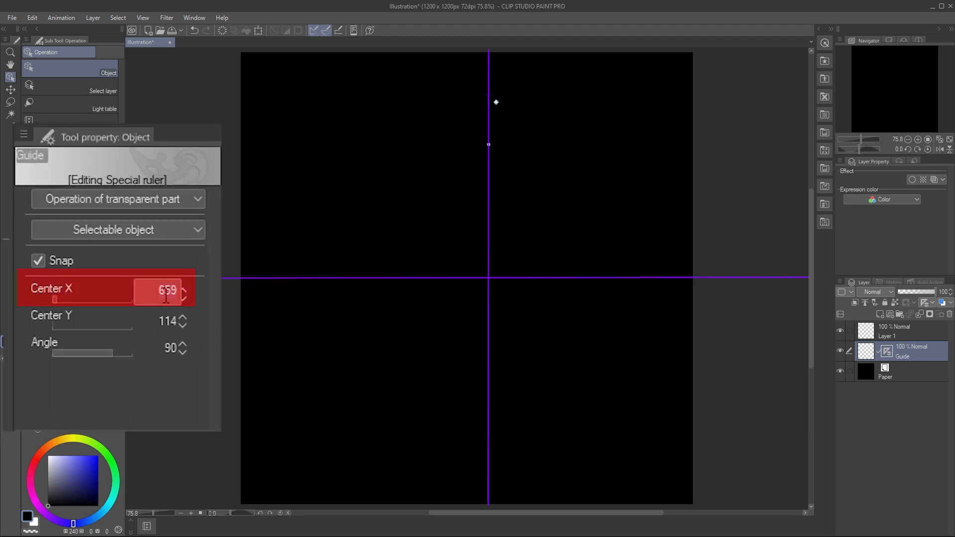
type("600")
key("Return")
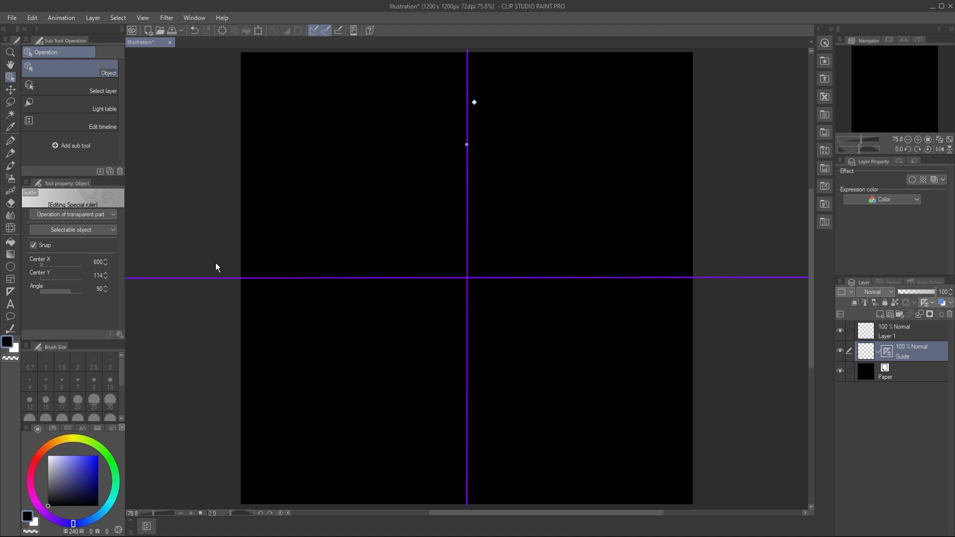
Draw a white horizontal line with the G-pen at size 25 along the guide, mirrored outward from the canvas centre.
left_click(10, 141)
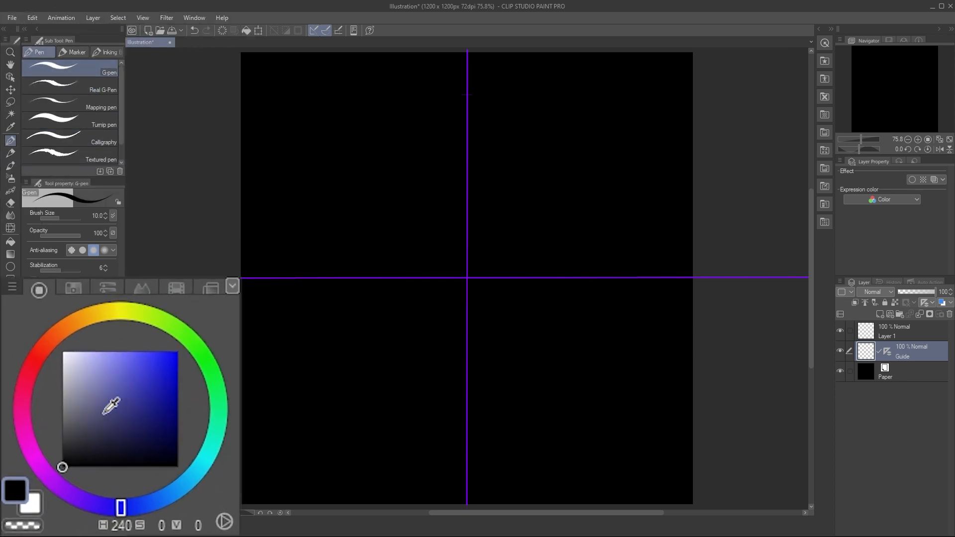
left_click_drag(110, 405, 63, 318)
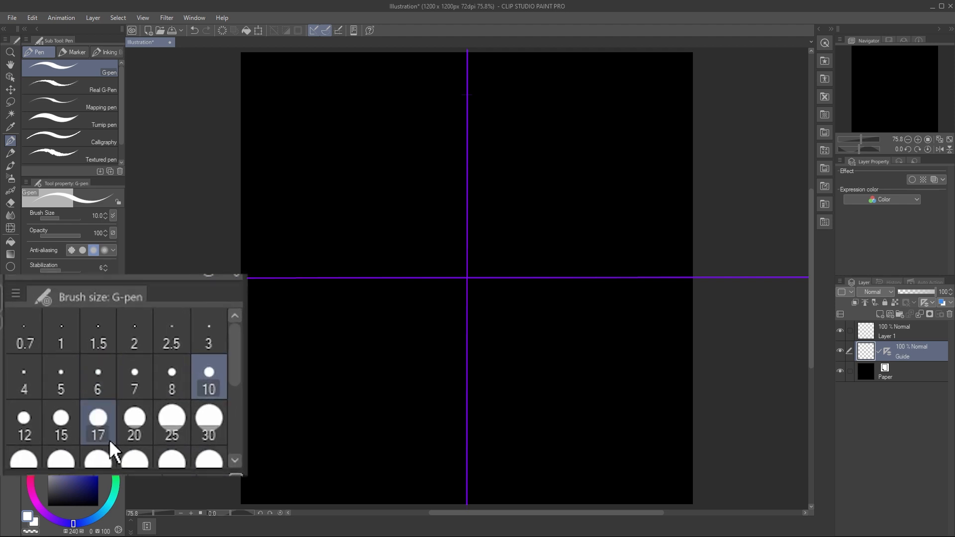
left_click(95, 401)
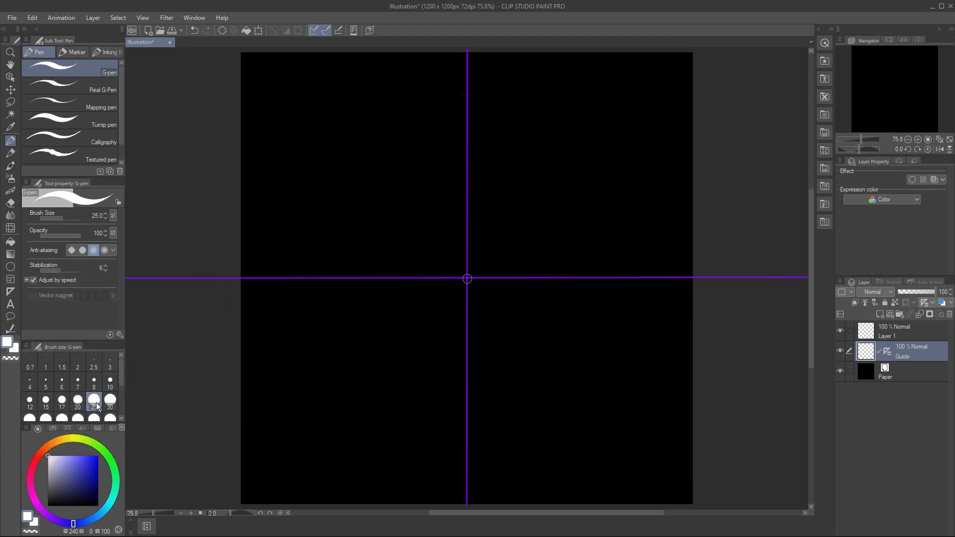
mouse_move(450, 278)
left_mouse_down()
mouse_move(589, 267)
mouse_move(671, 280)
left_mouse_up()
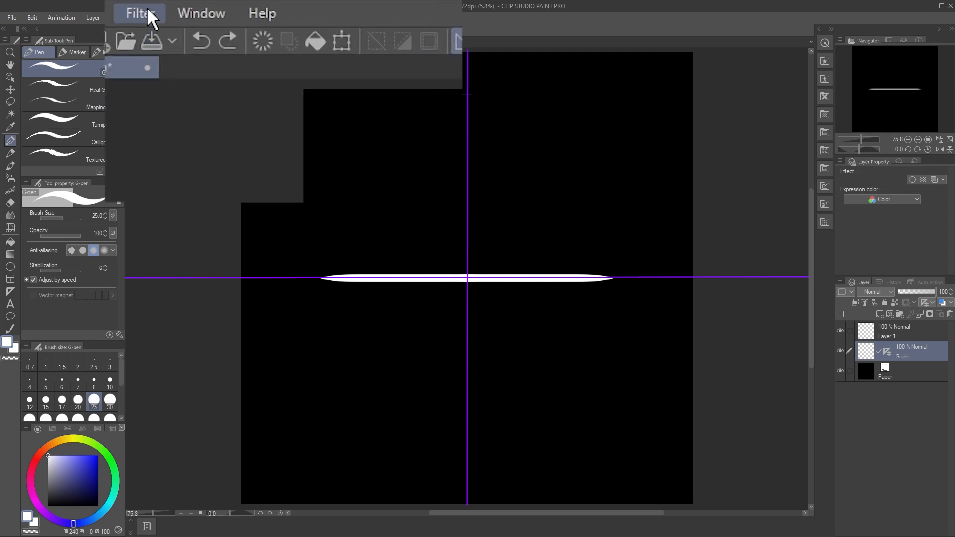
Apply a Motion blur to the white line with strength 80, angle 0, both directions and Smooth mode.
left_click(170, 16)
mouse_move(175, 42)
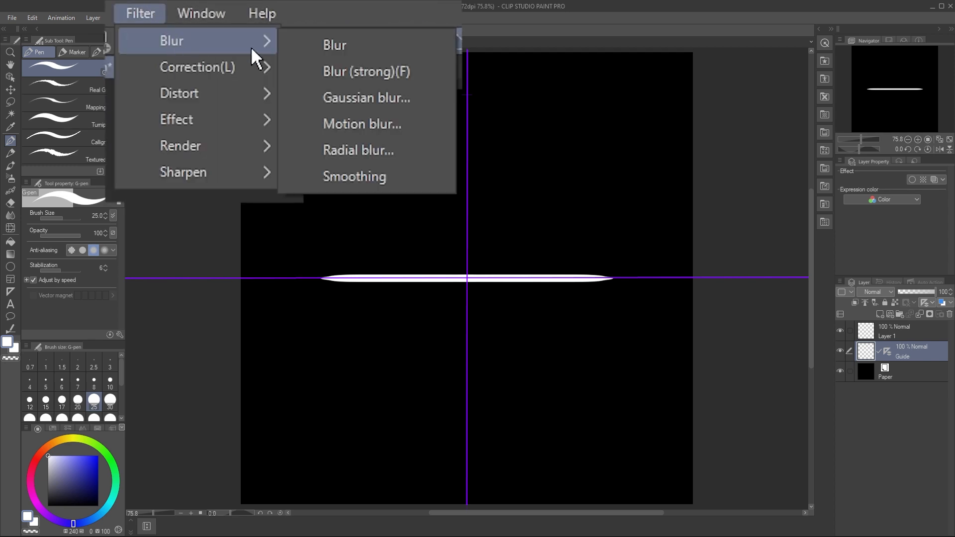
left_click(361, 124)
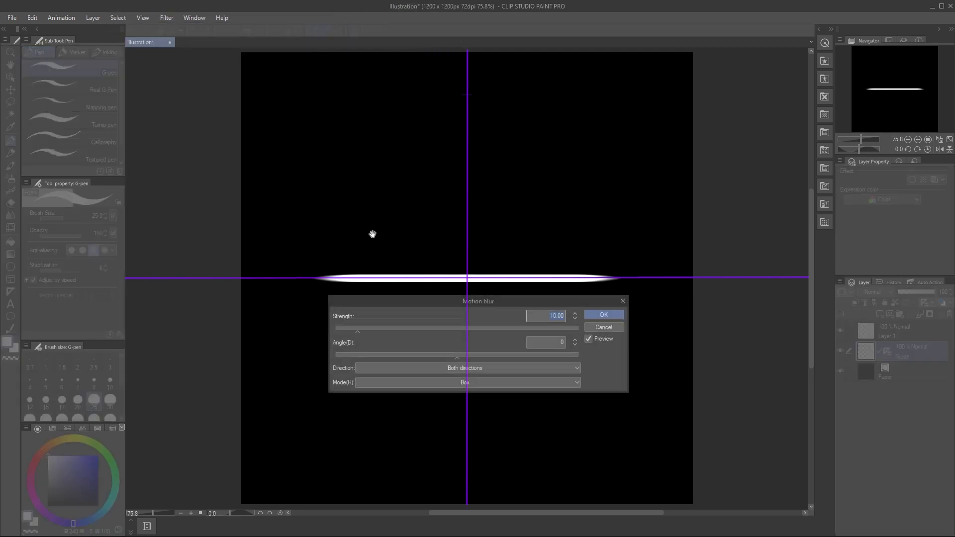
left_click_drag(408, 302, 410, 341)
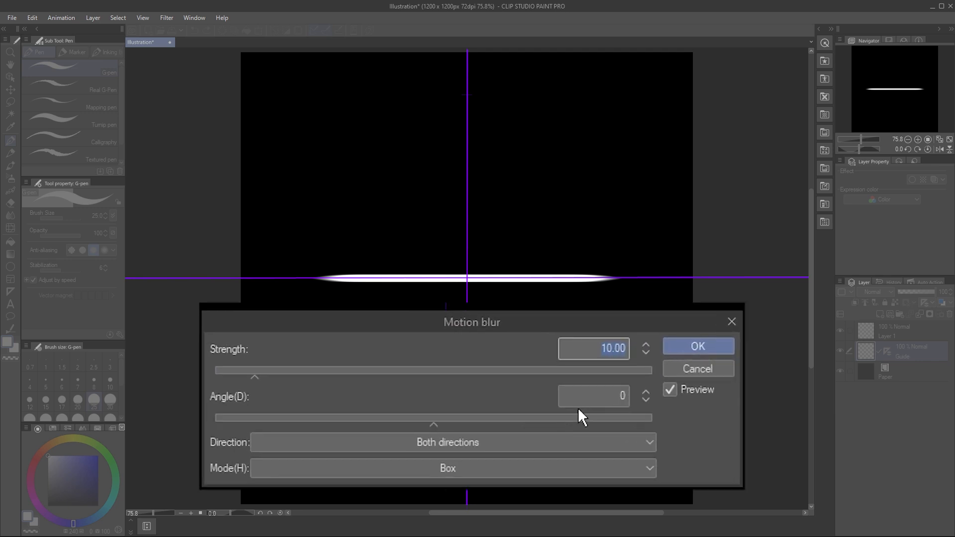
type("80")
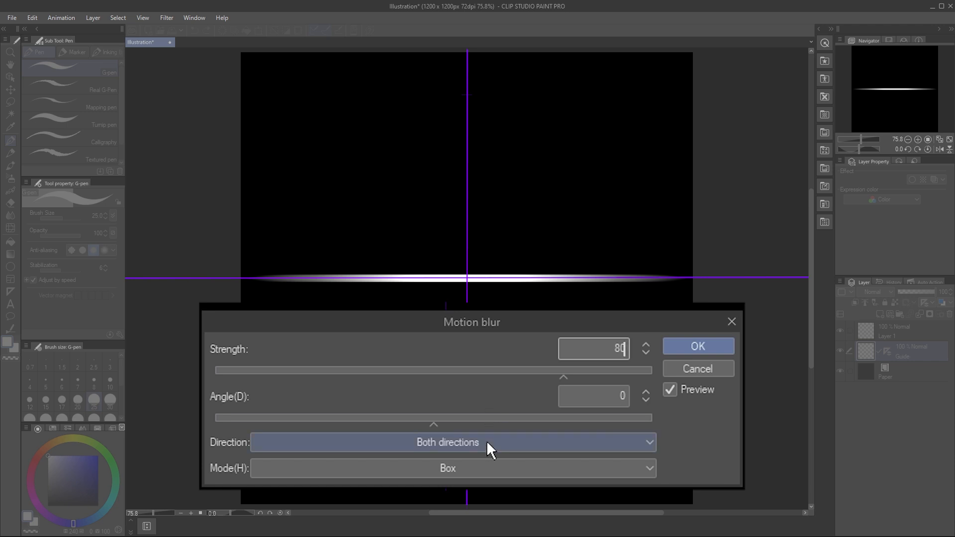
left_click(478, 470)
left_click(383, 505)
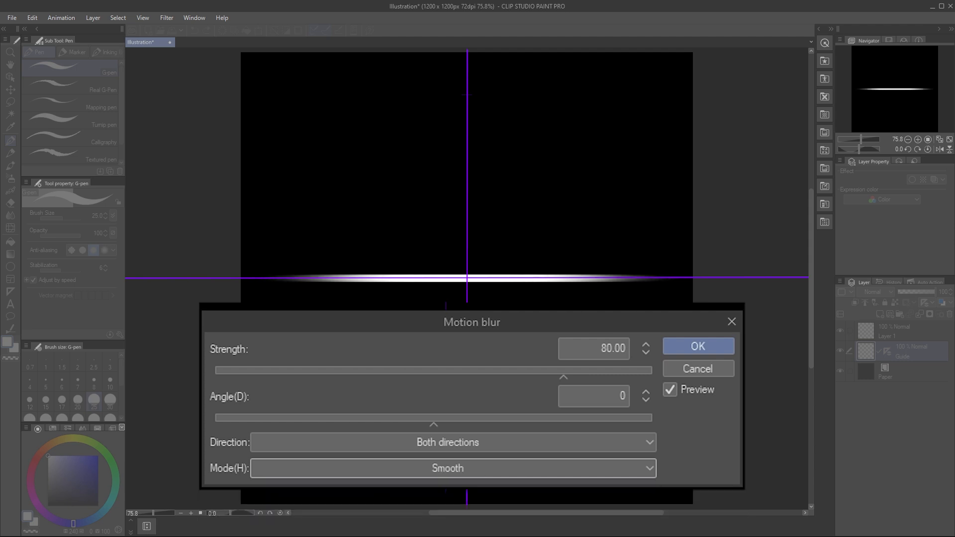
left_click(701, 346)
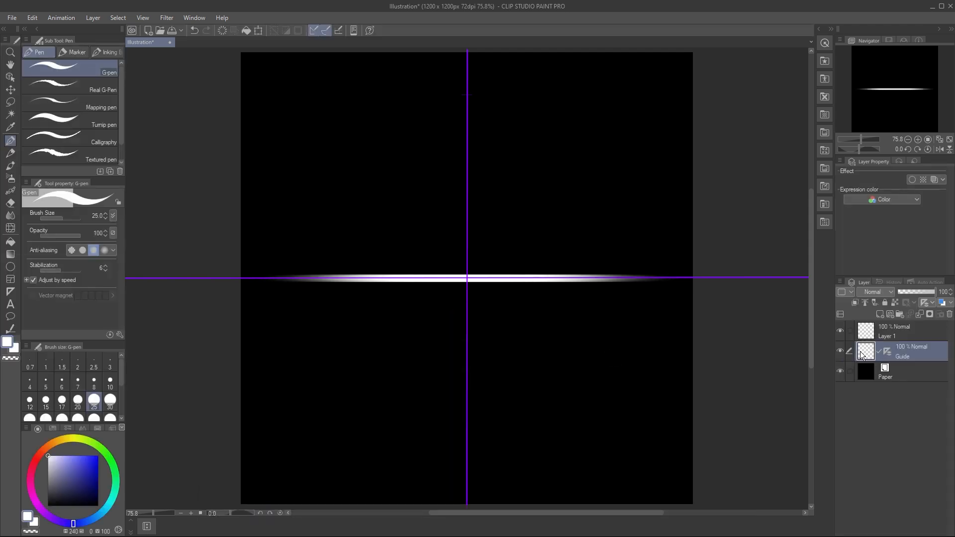
Delete the ruler from the Guide layer and remove the empty Layer 1.
right_click(887, 351)
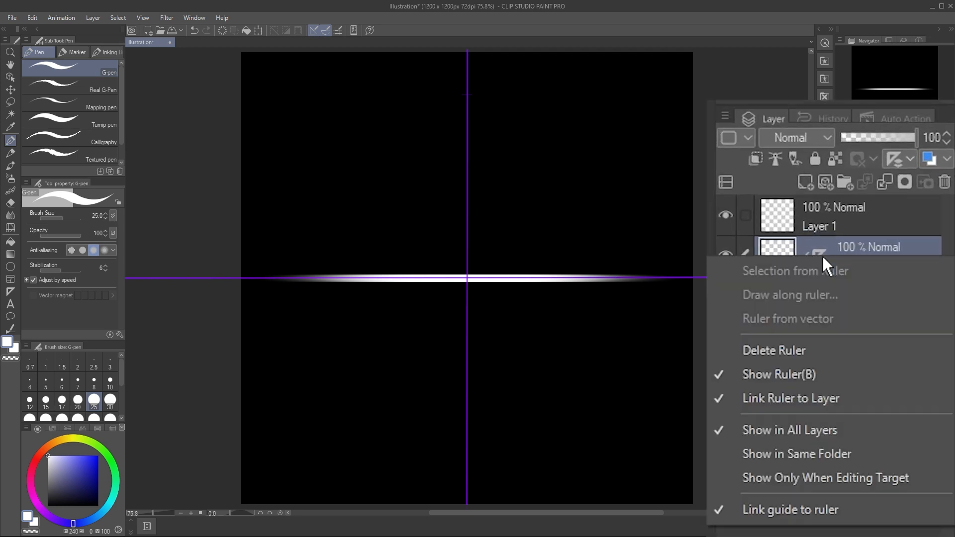
left_click(779, 351)
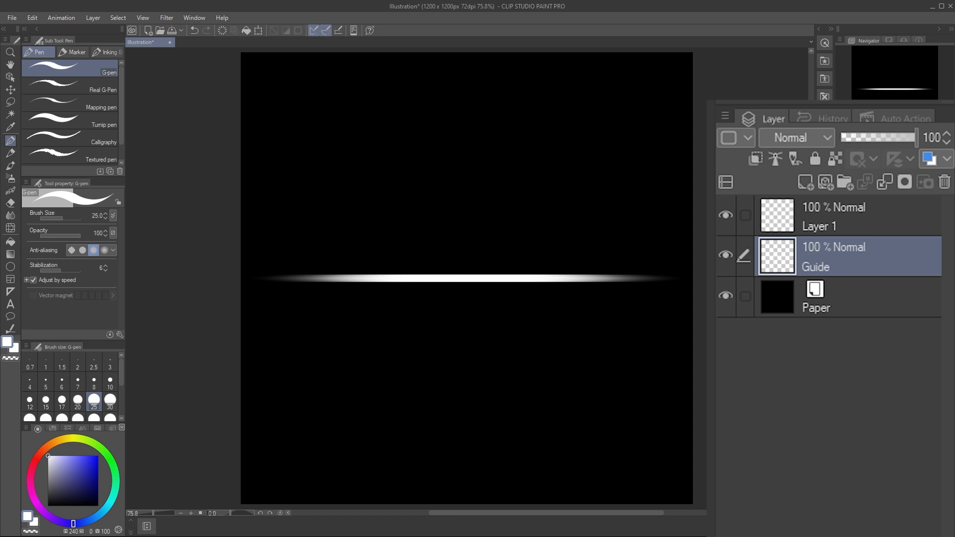
left_click(846, 219)
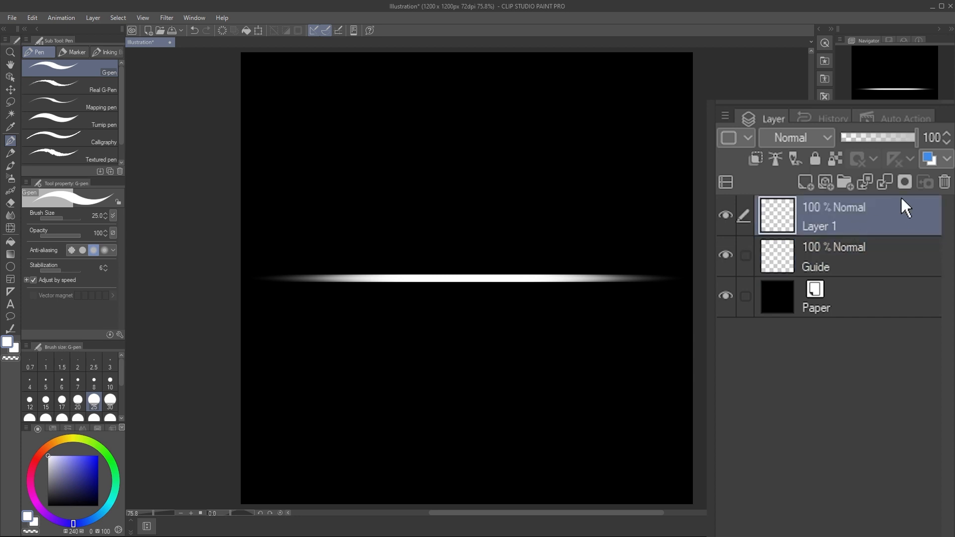
left_click(944, 183)
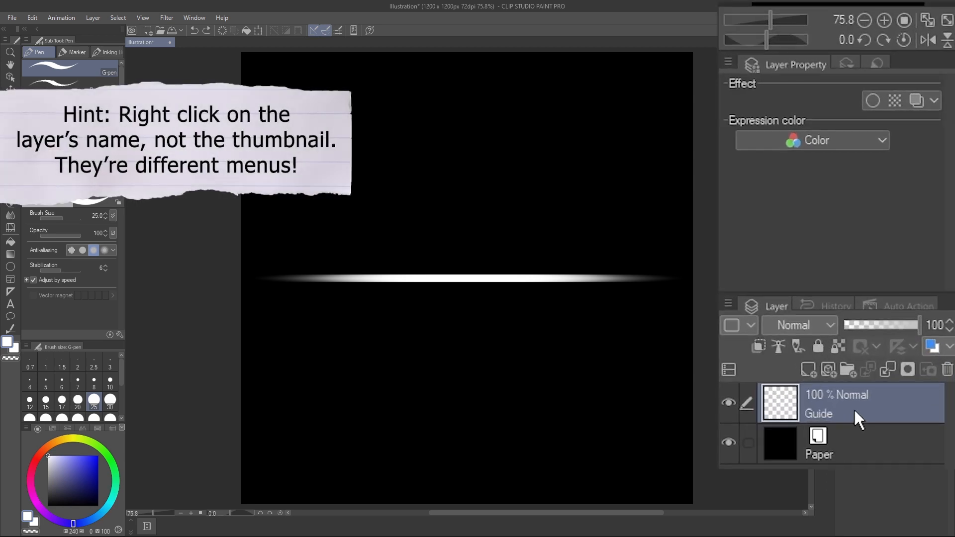
Duplicate the blurred line's layer and rotate the copy 90° about its centre to form a cross.
right_click(854, 412)
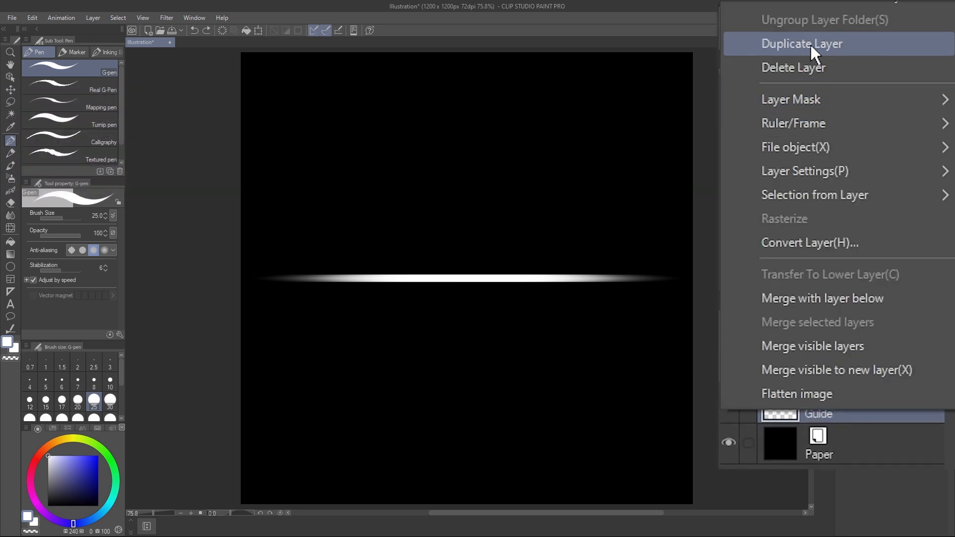
left_click(809, 44)
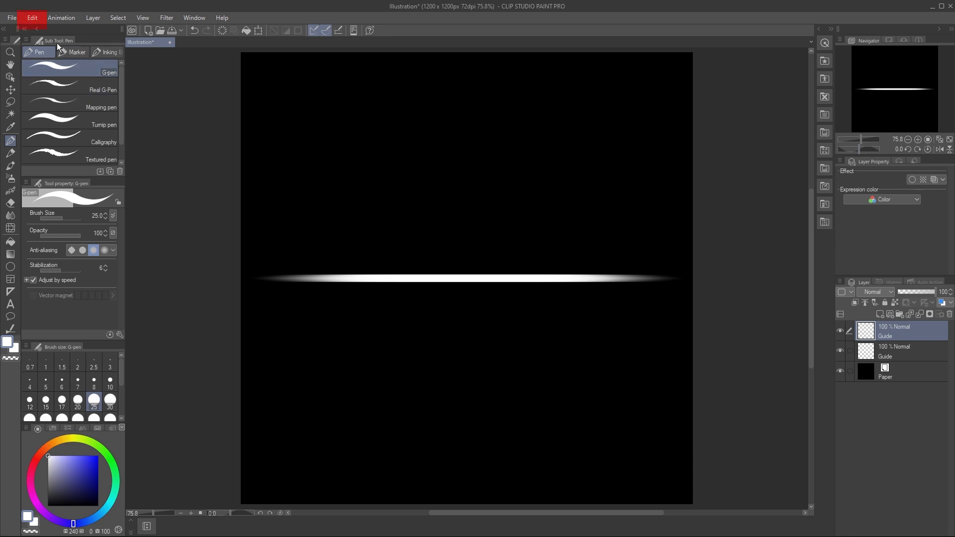
left_click(35, 17)
mouse_move(104, 256)
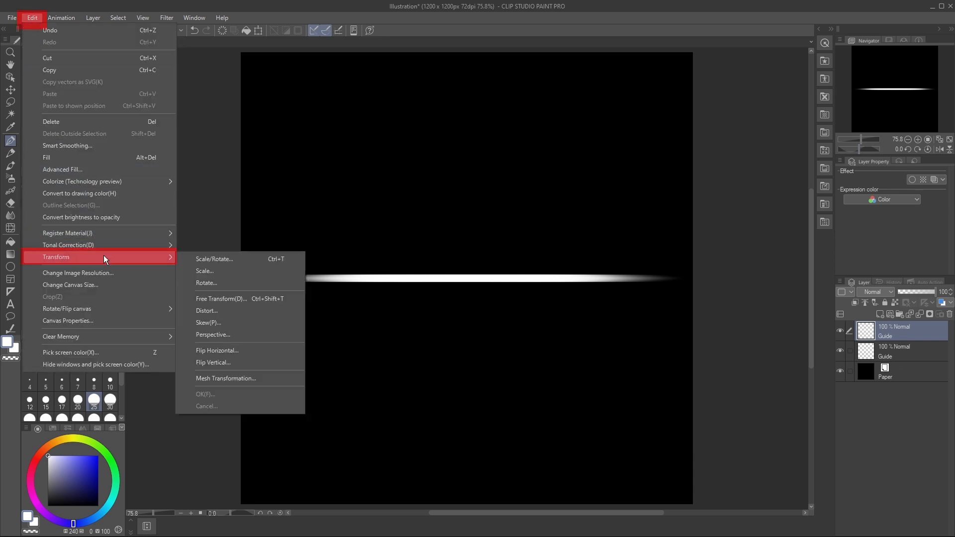
left_click(213, 282)
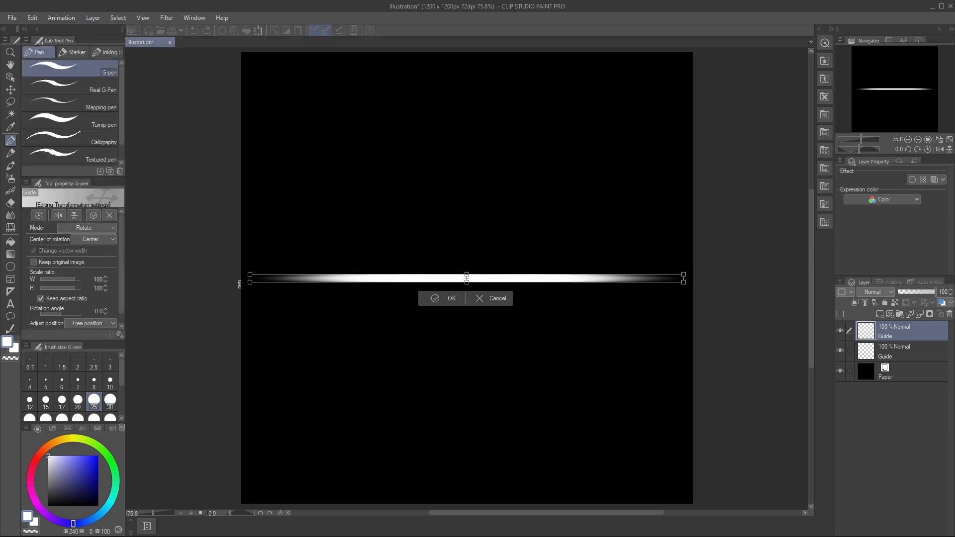
mouse_move(681, 220)
left_mouse_down()
mouse_move(655, 316)
mouse_move(671, 294)
mouse_move(647, 332)
mouse_move(475, 386)
left_mouse_up()
key("shift")
left_click(444, 502)
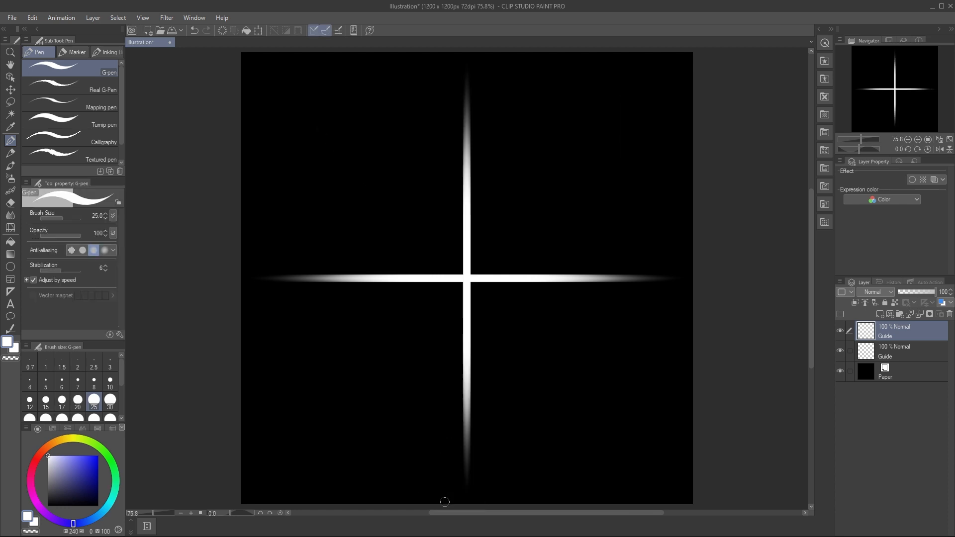
Merge the two blurred line layers into one cross layer and duplicate the merged layer.
right_click(900, 334)
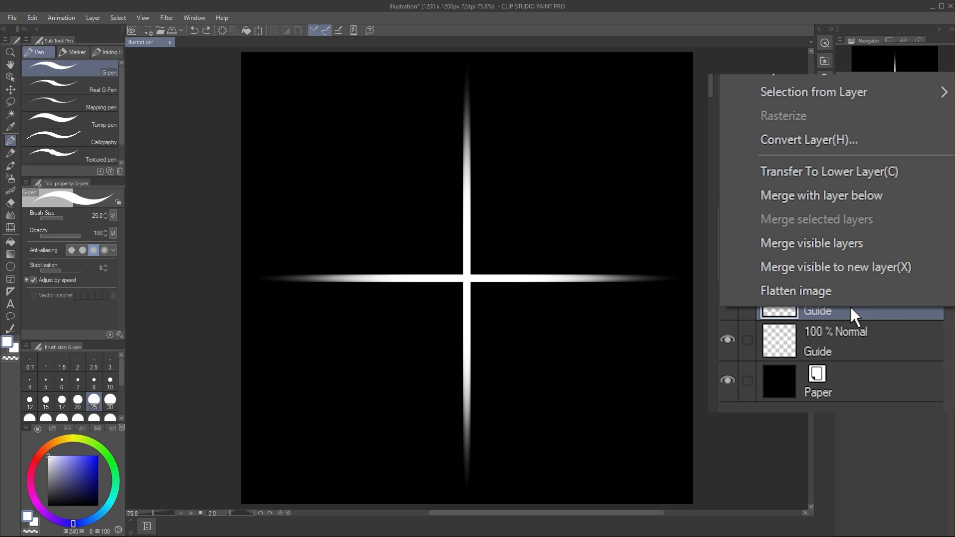
left_click(803, 196)
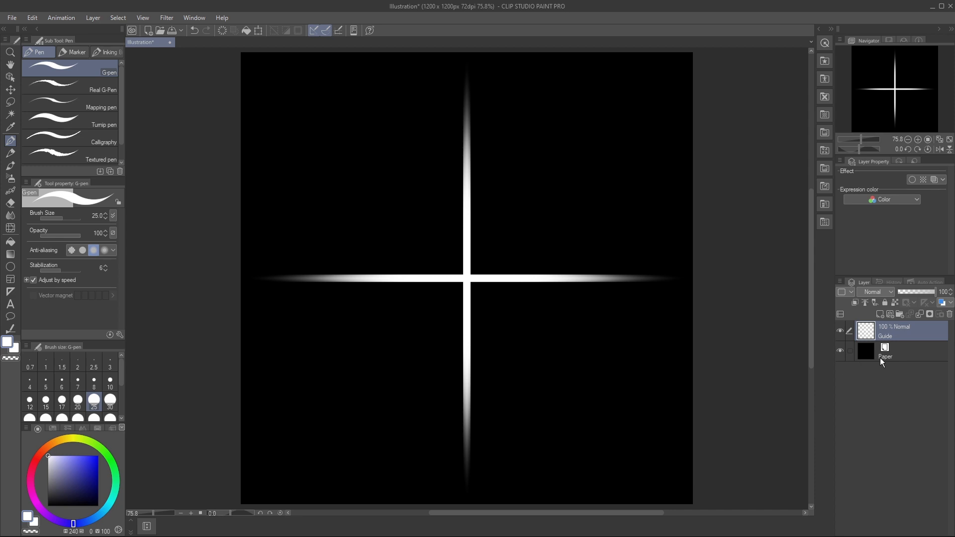
right_click(903, 338)
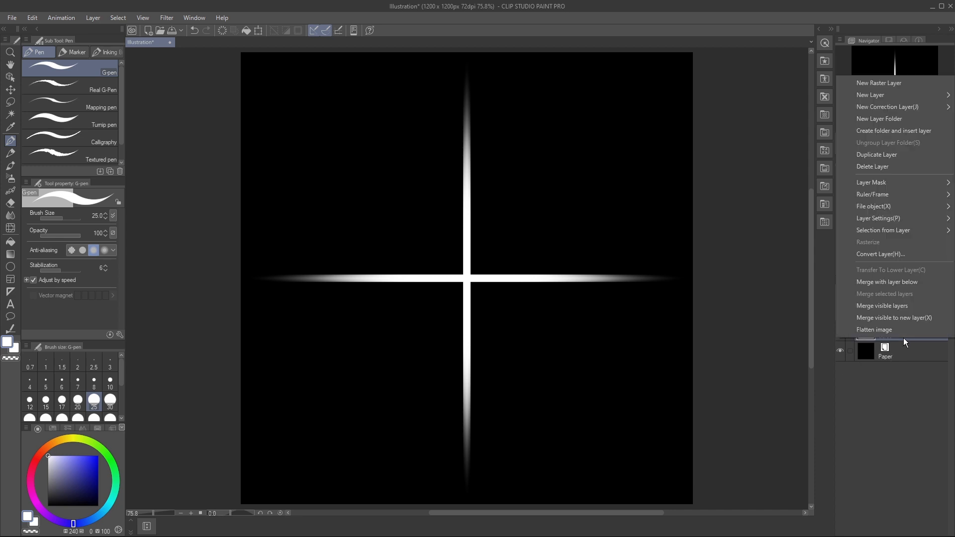
left_click(884, 155)
Rotate the copied cross 45° and scale it to 54% about its centre, and merge it with the layer below.
left_click(33, 18)
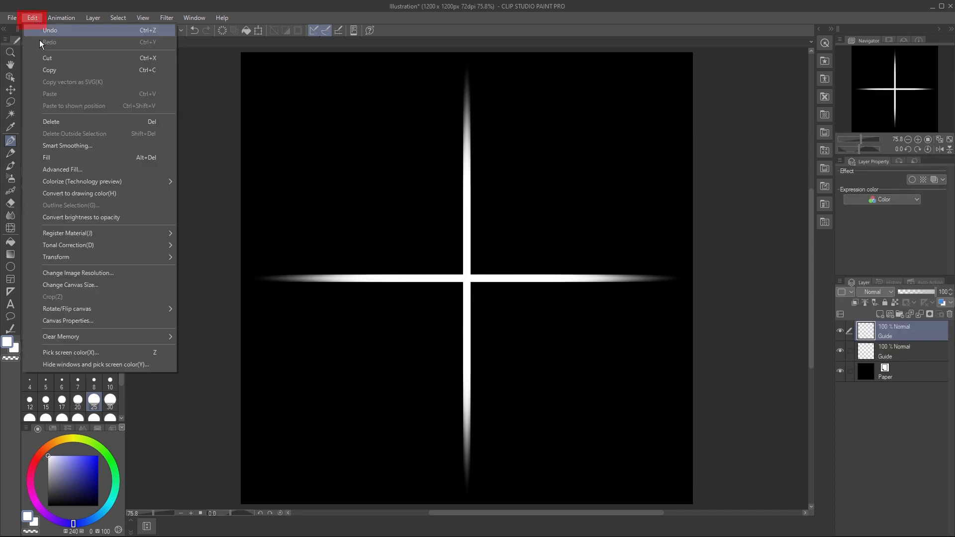
mouse_move(83, 256)
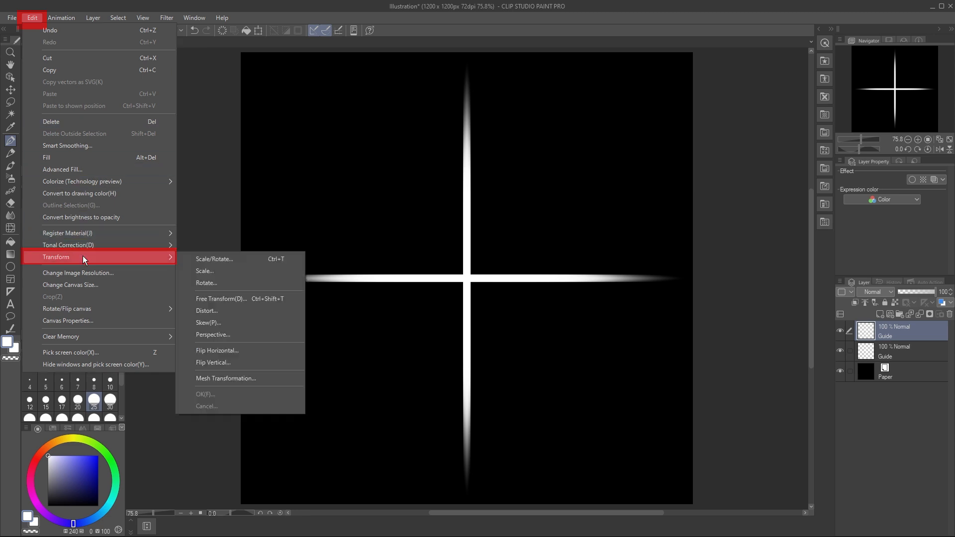
left_click(228, 259)
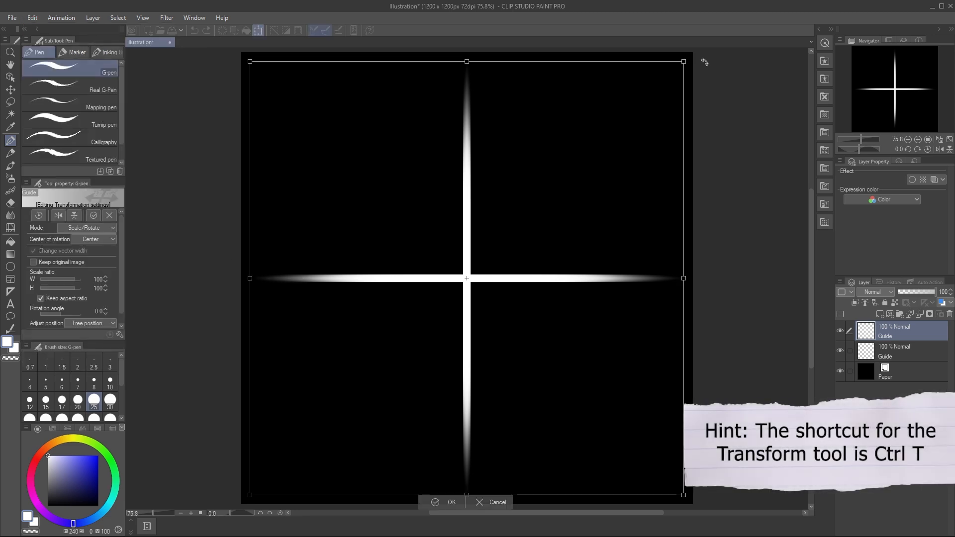
left_click_drag(777, 158, 797, 207)
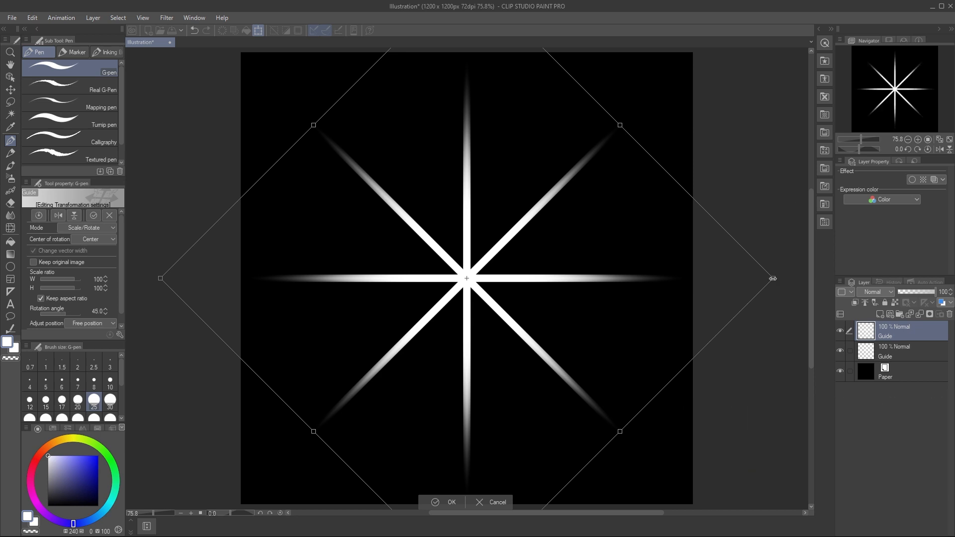
key("alt")
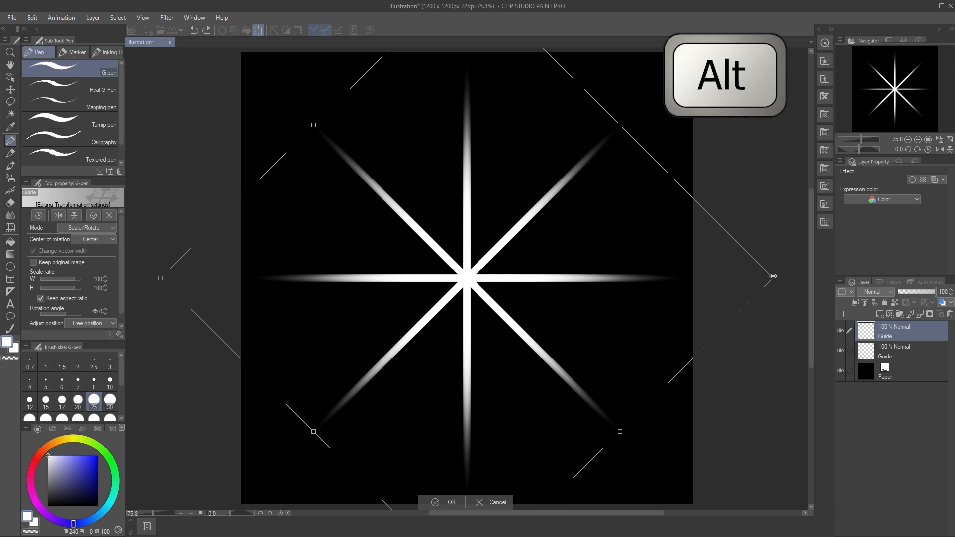
left_click_drag(772, 277, 640, 278)
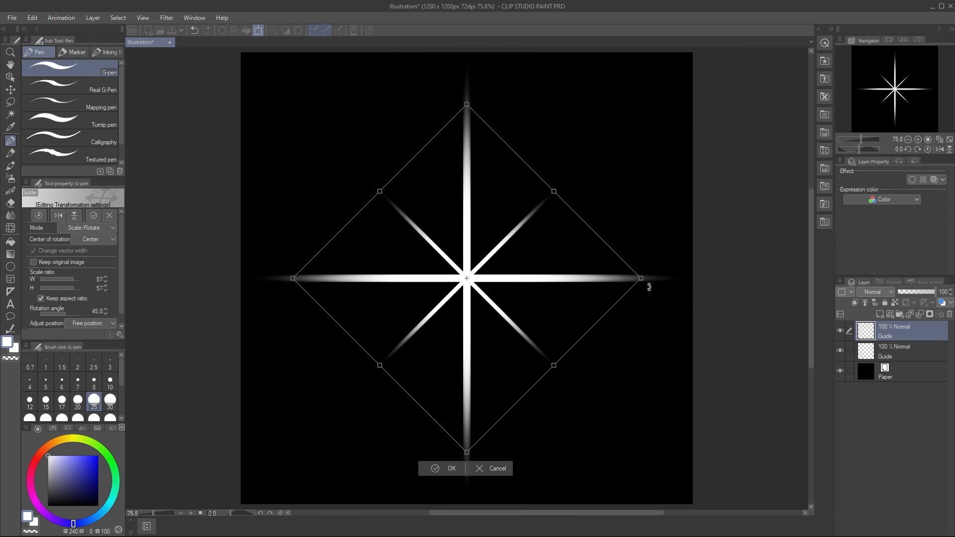
left_click_drag(641, 280, 635, 279)
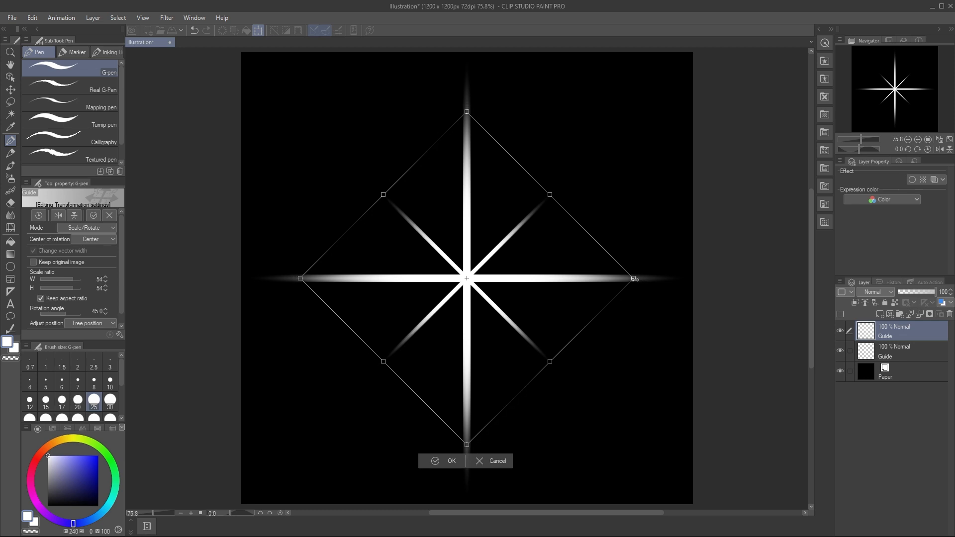
key("Return")
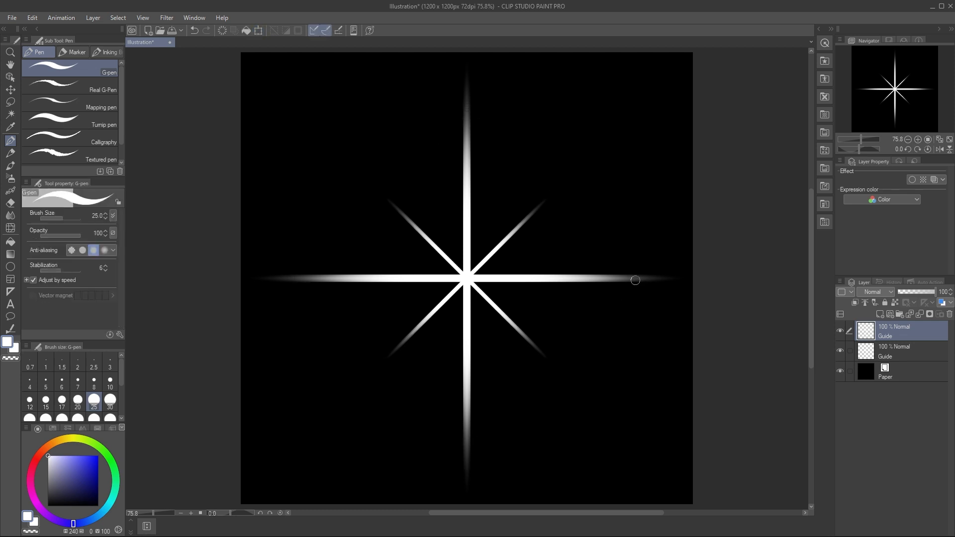
right_click(908, 334)
left_click(891, 278)
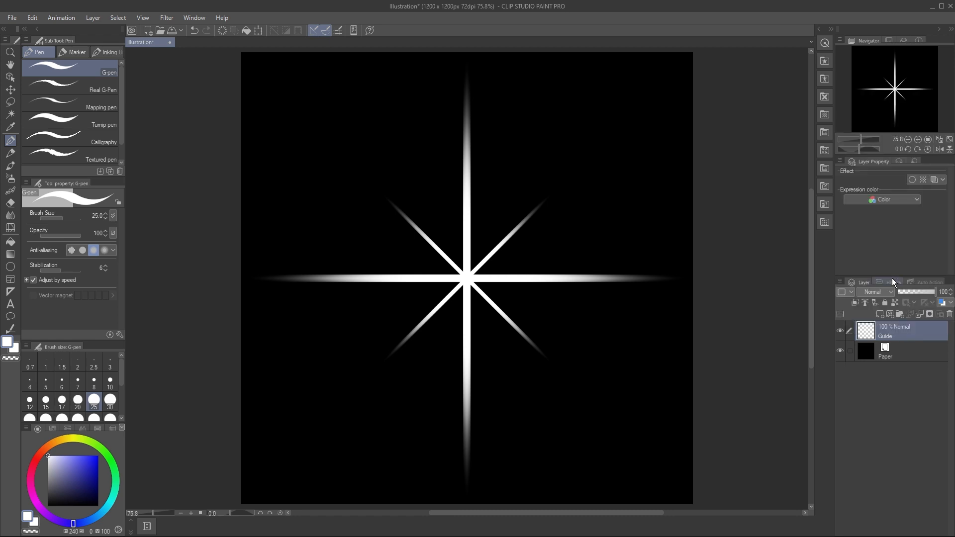
Spray a bright white core at the star's centre with the Soft airbrush at size 80 with continuous spraying enabled.
left_click(10, 178)
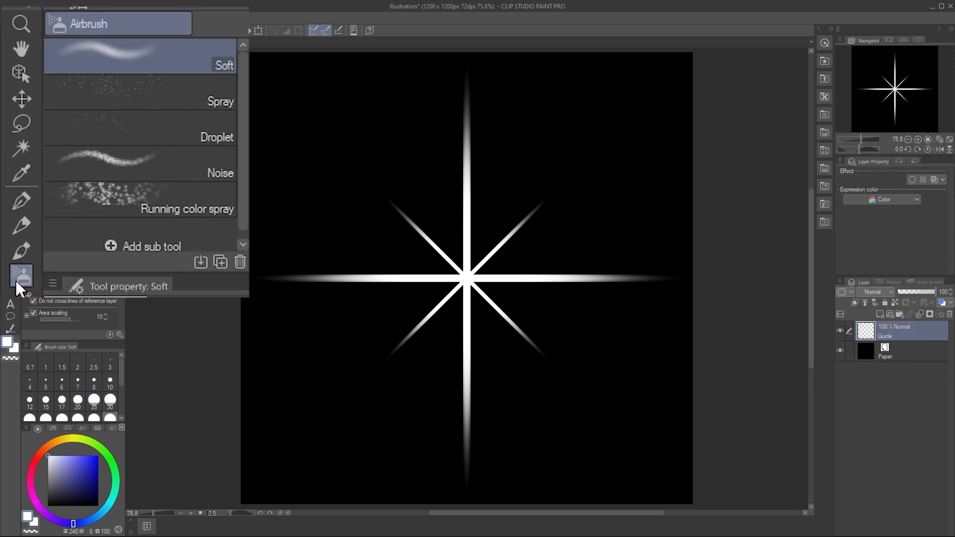
left_click(138, 57)
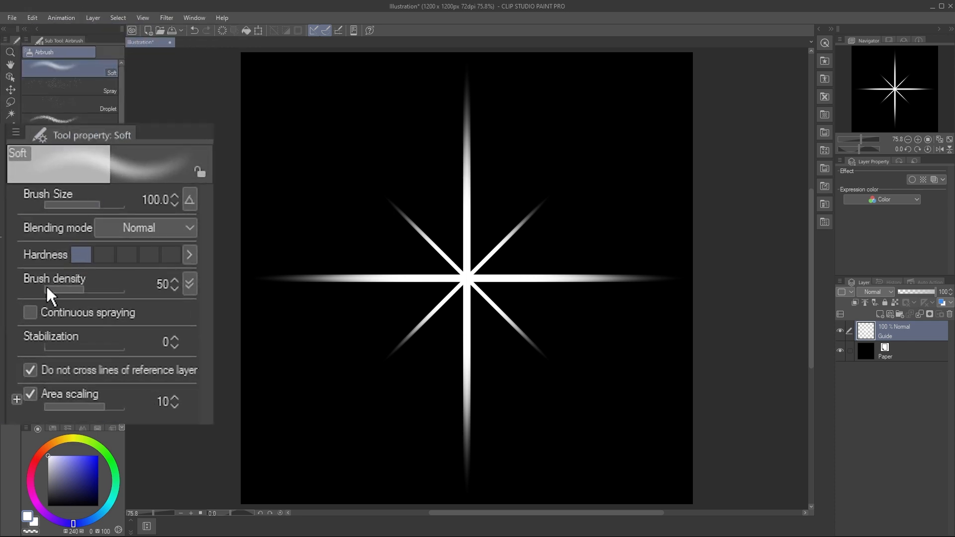
left_click(29, 312)
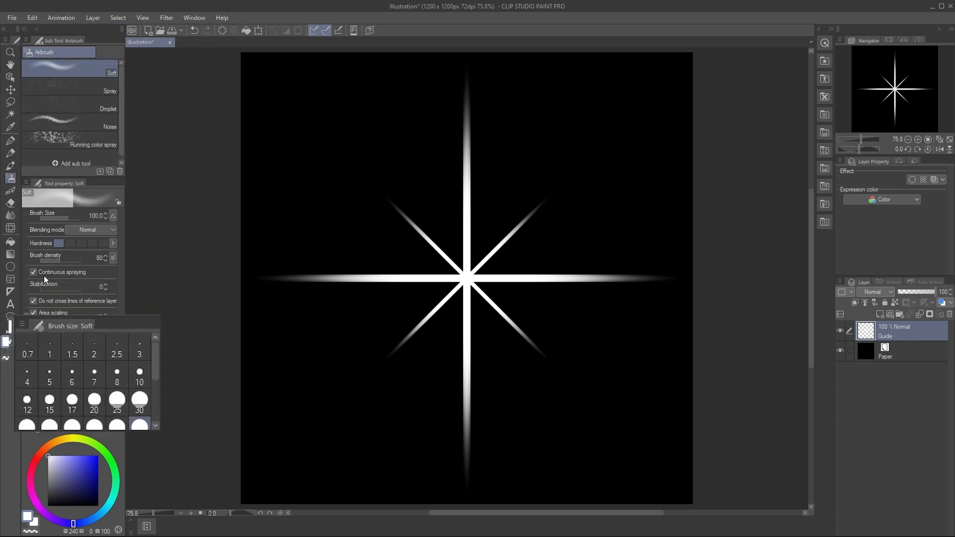
scroll(213, 383, "down", 1)
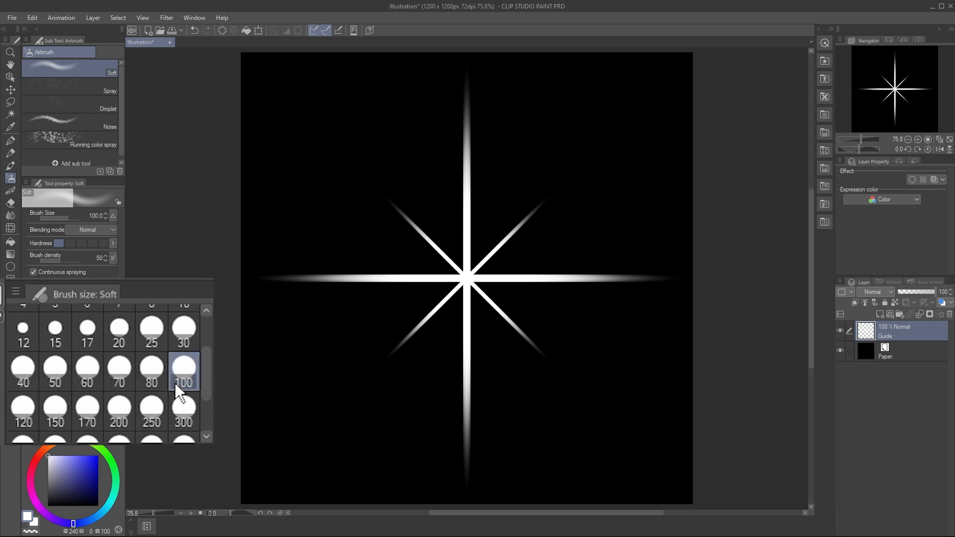
left_click(154, 378)
left_click_drag(467, 277, 467, 278)
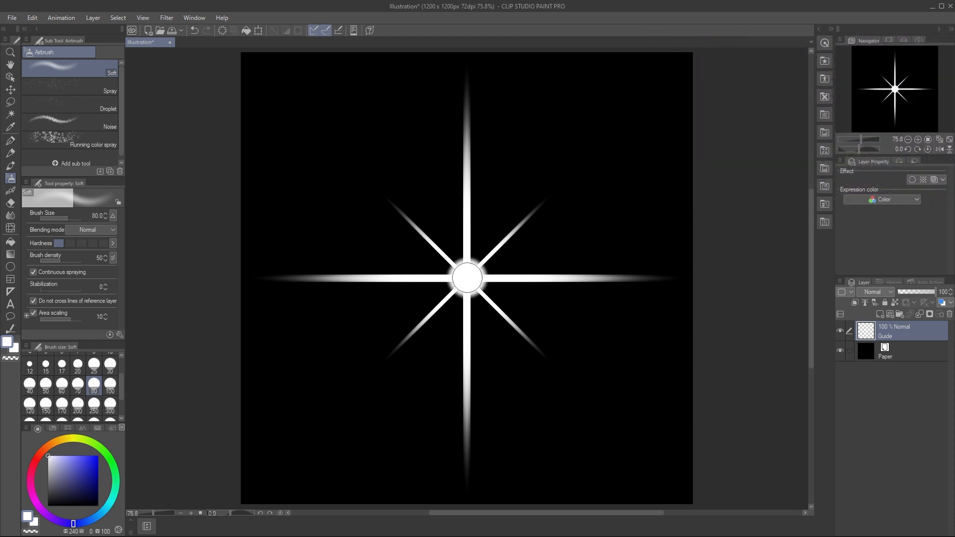
Add a white glow at the star's centre with brush size 200, and a wider one at size 600 with continuous spraying disabled.
left_click(77, 407)
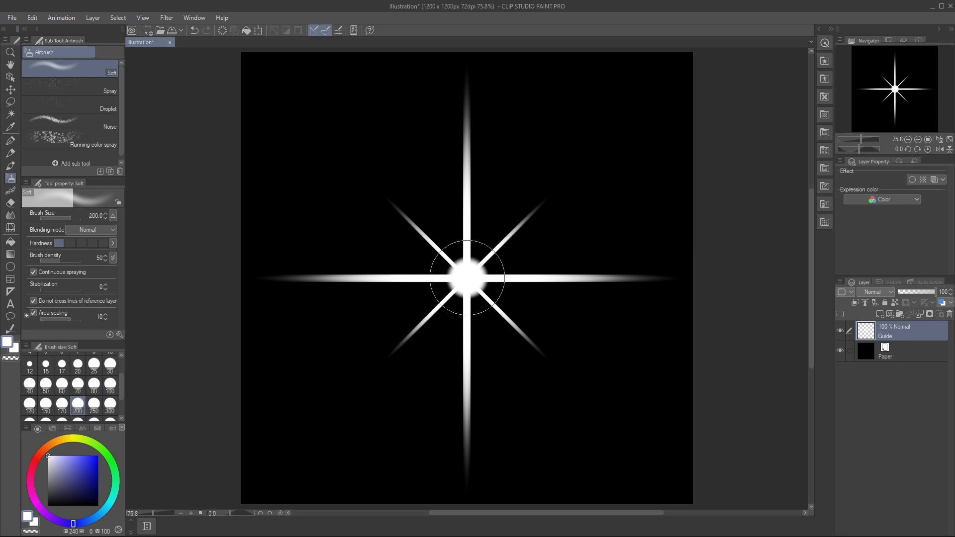
left_click(466, 278)
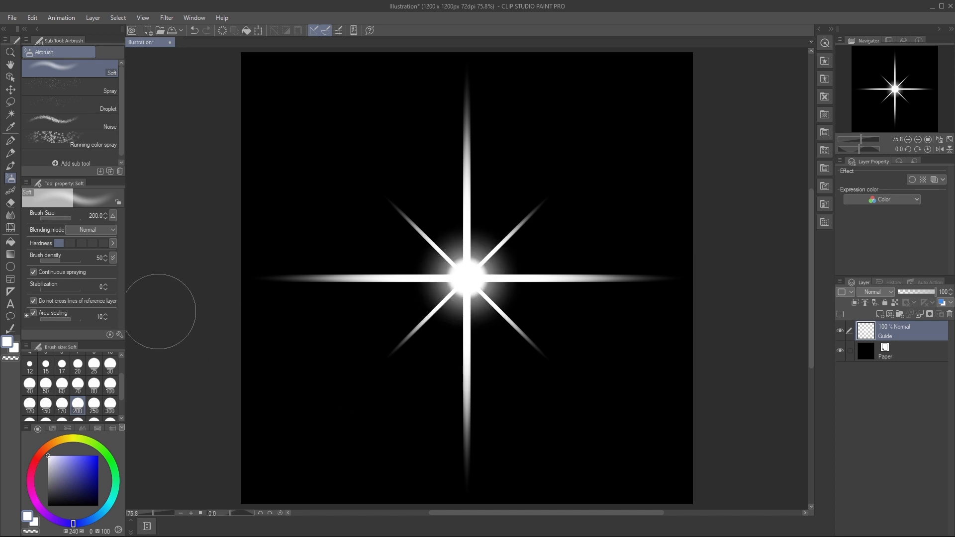
left_click(34, 274)
scroll(123, 402, "down", 3)
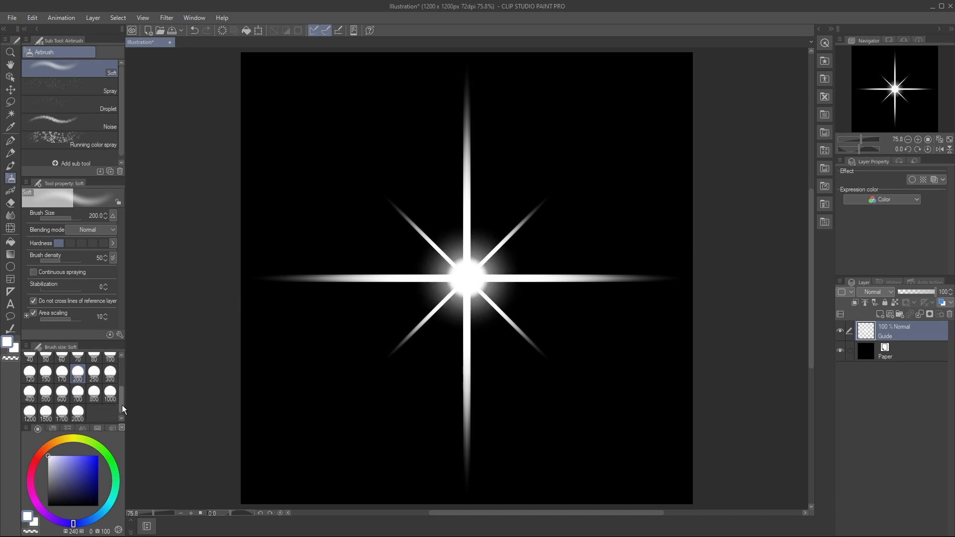
left_click(62, 391)
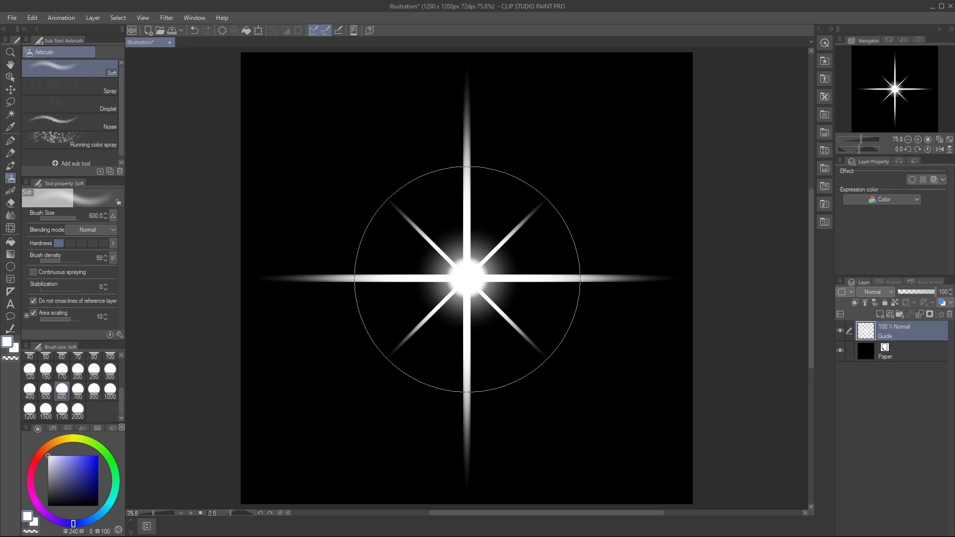
left_click(467, 278)
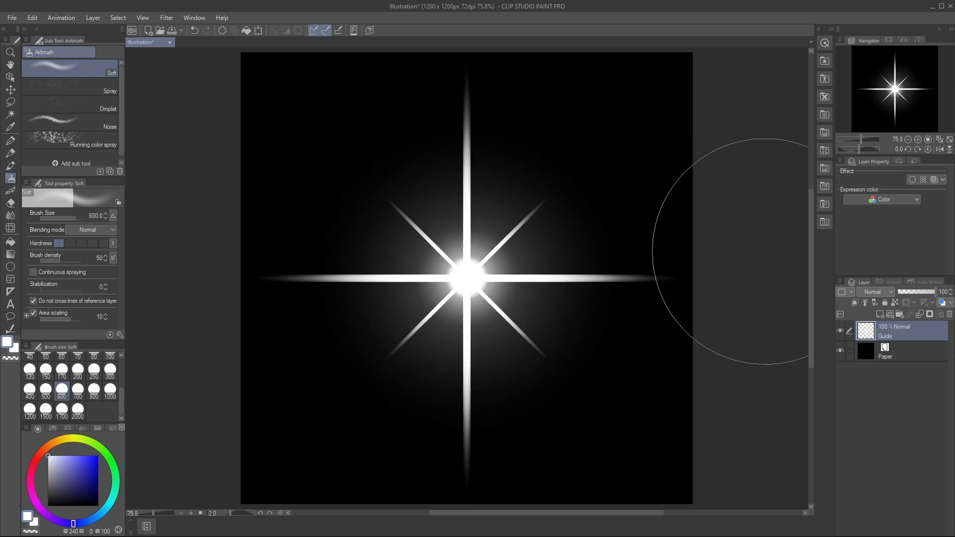